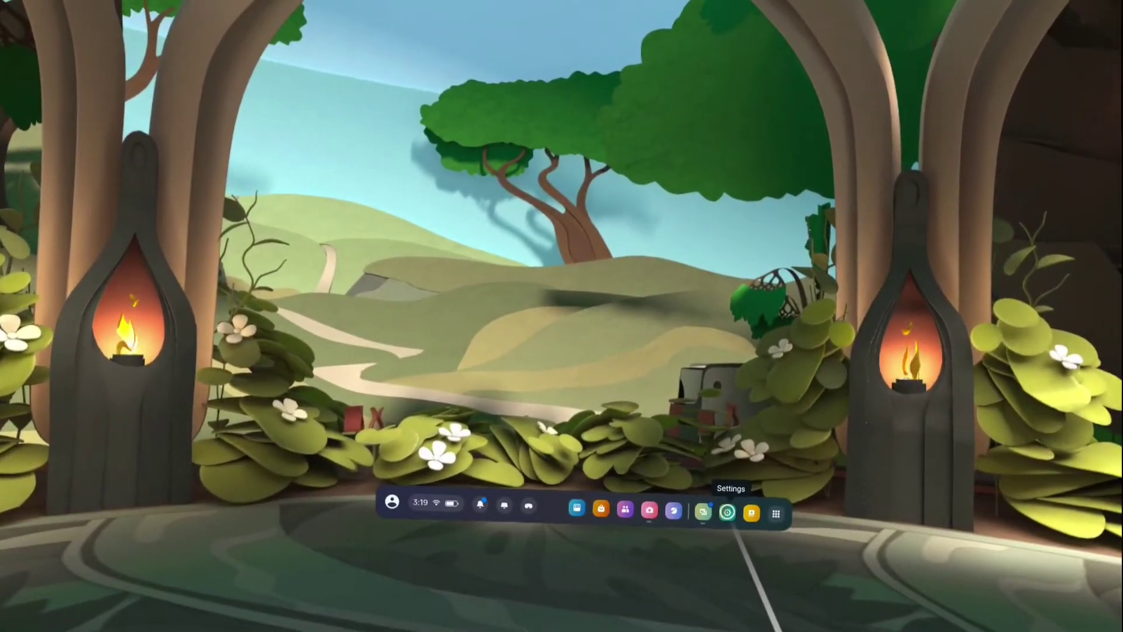
Step: Open headset Settings from the Quest bar, then the System tile
{"action": "left_click", "coordinate": [727, 515]}
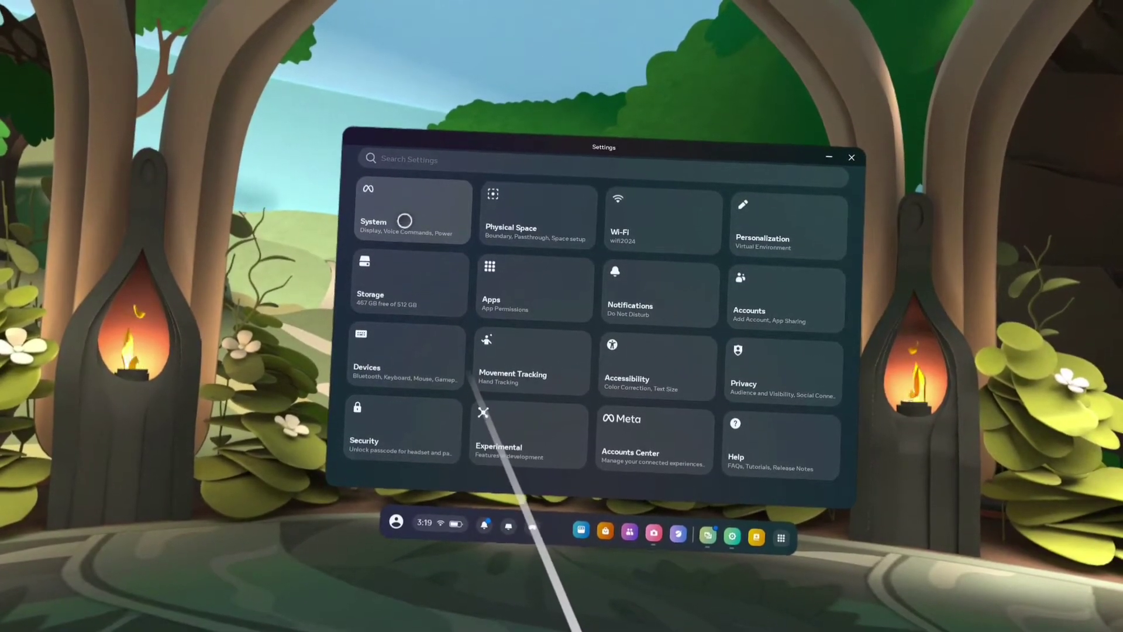
{"action": "left_click", "coordinate": [425, 219]}
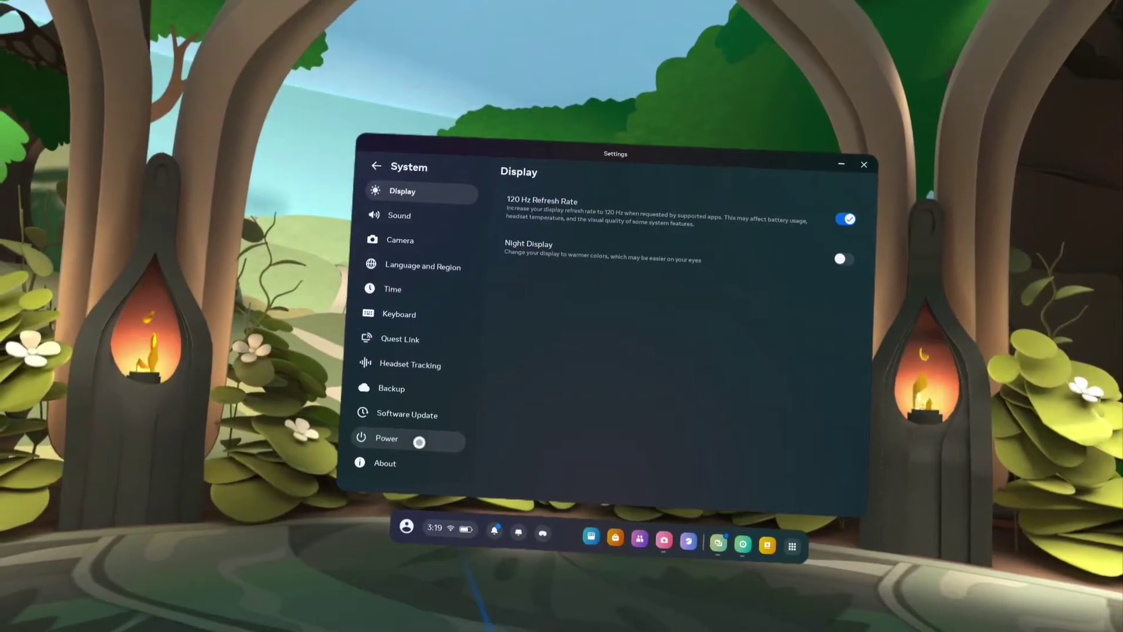
Step: Open the Power page from the System sidebar, showing timers and Battery Saver
{"action": "left_click", "coordinate": [419, 442]}
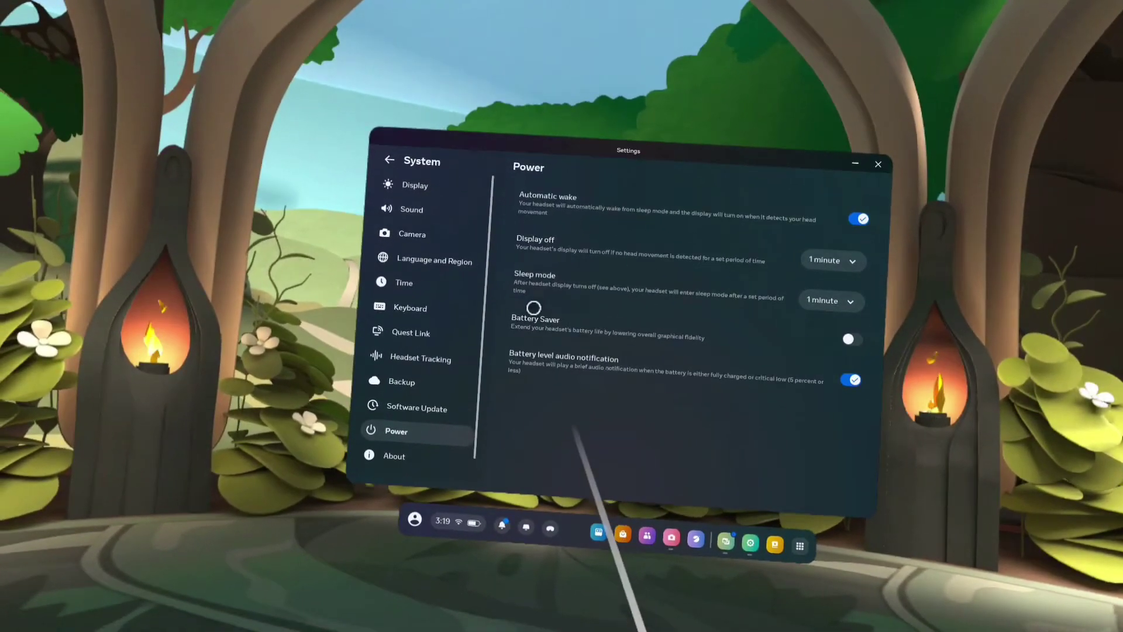